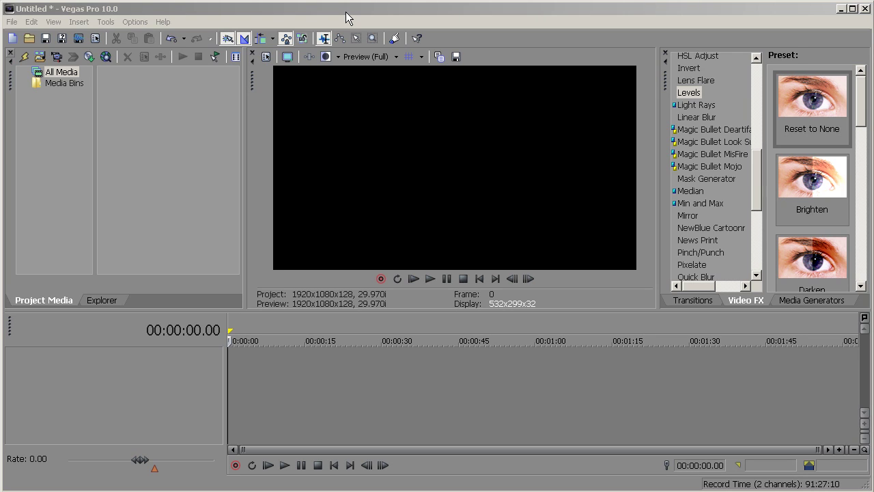
- Import Medium Shot.MOV, place it on the timeline as video and audio tracks, and go to 00:01:36.25
left_click(346, 11)
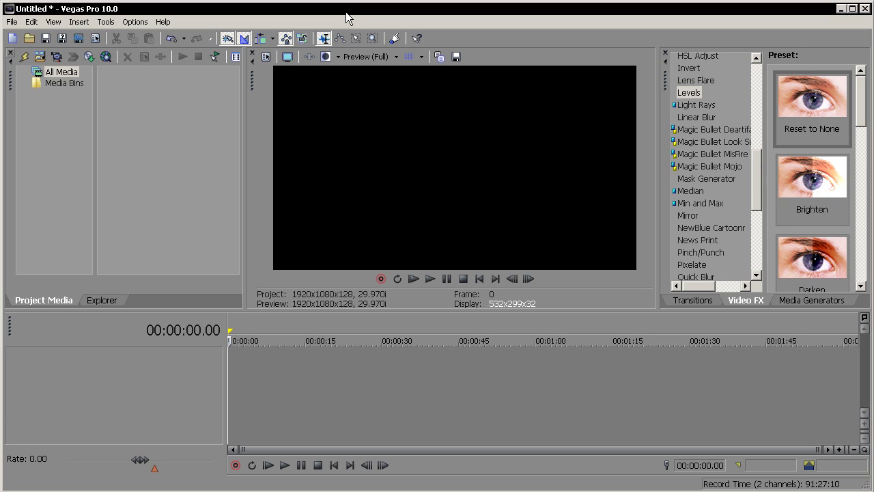
left_click(39, 61)
left_click(402, 113)
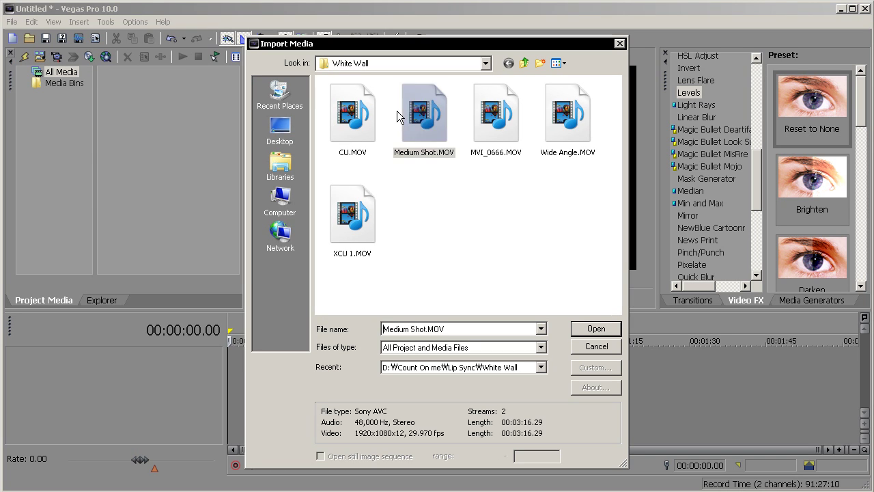
left_click(618, 329)
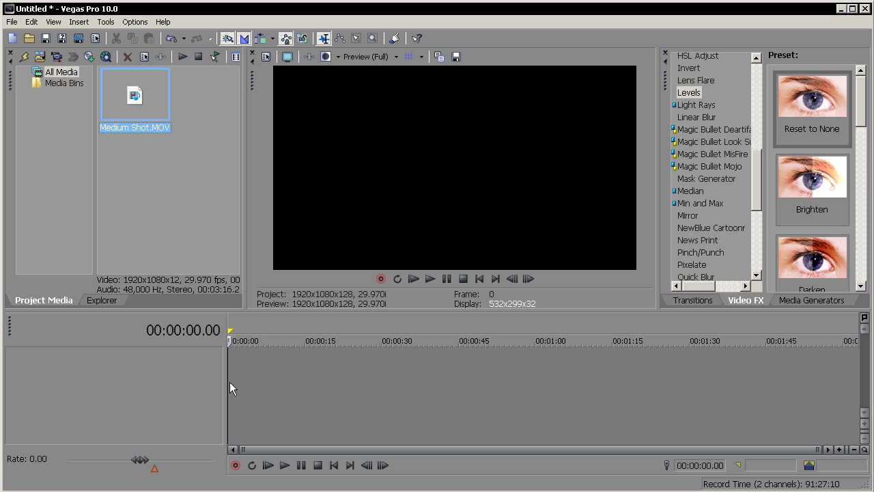
left_click_drag(229, 382, 228, 382)
left_click(530, 364)
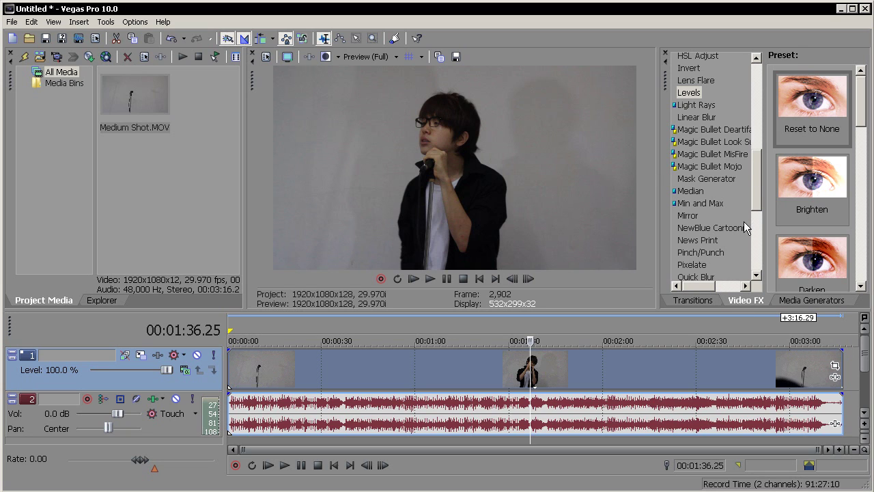
- Apply the White Balance 'Reset to None' preset to track 1 and undock the Video Preview
scroll(747, 226, "down", 6)
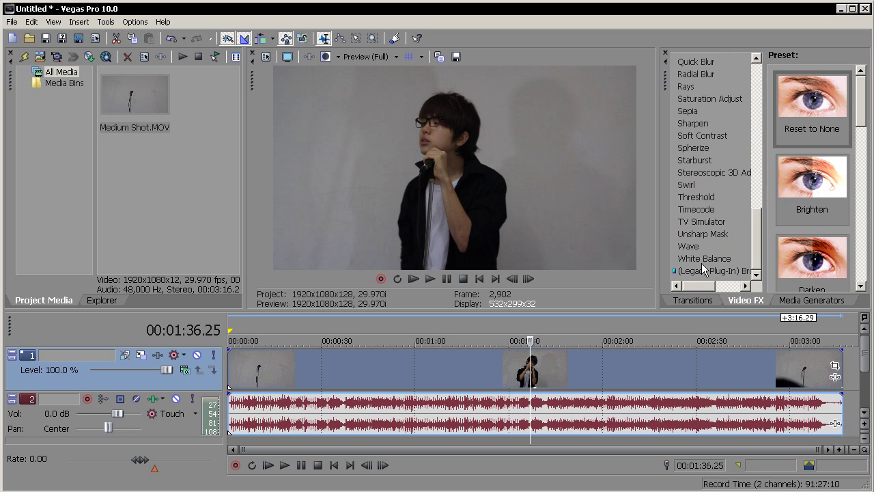
left_click(704, 260)
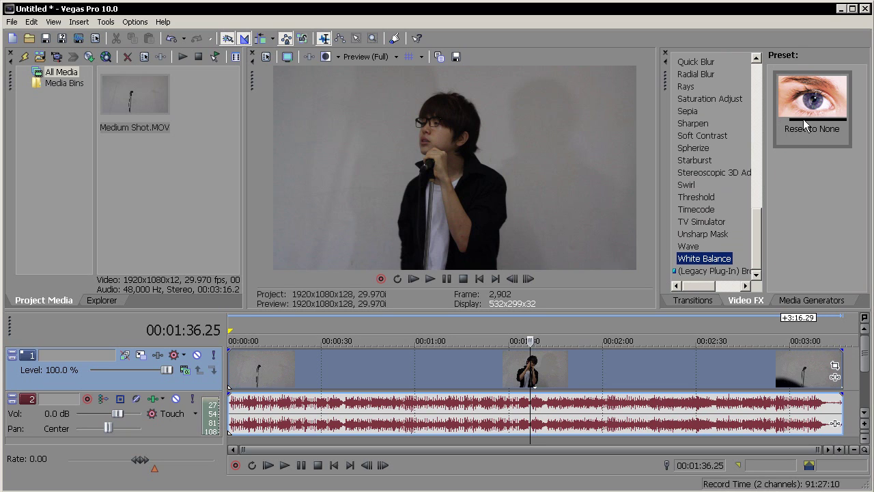
left_click_drag(803, 119, 74, 372)
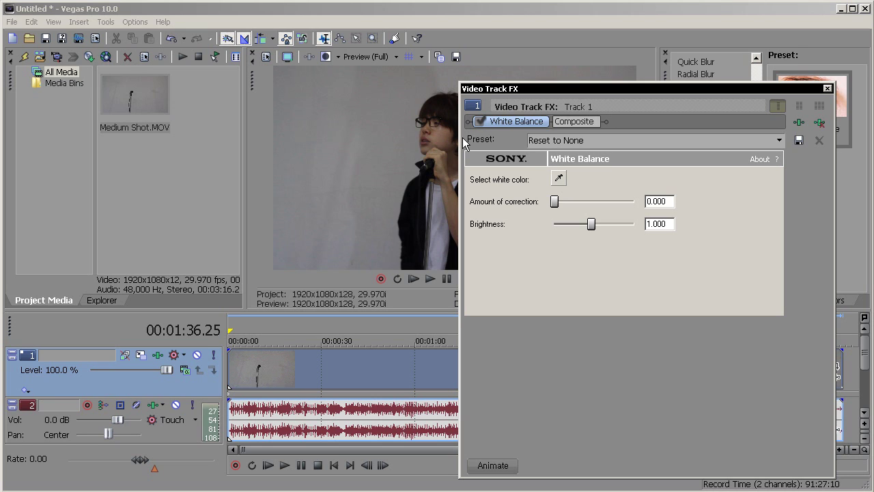
left_click_drag(527, 88, 527, 90)
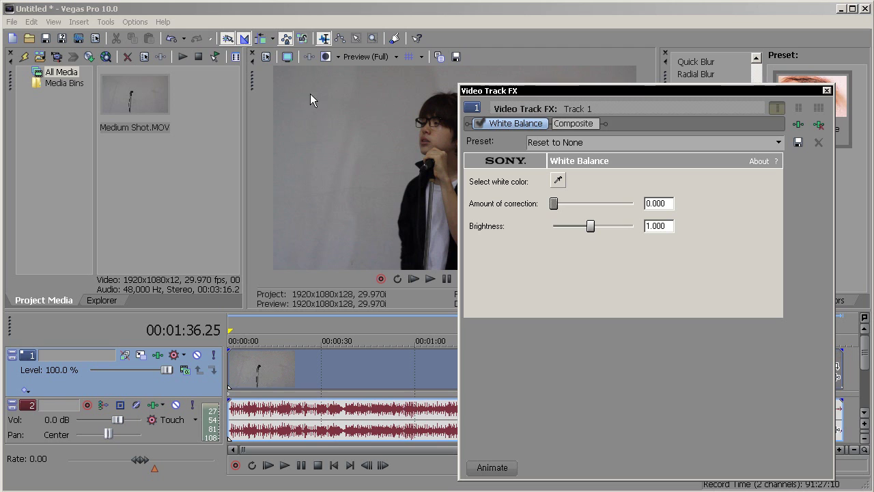
left_click_drag(251, 82, 42, 134)
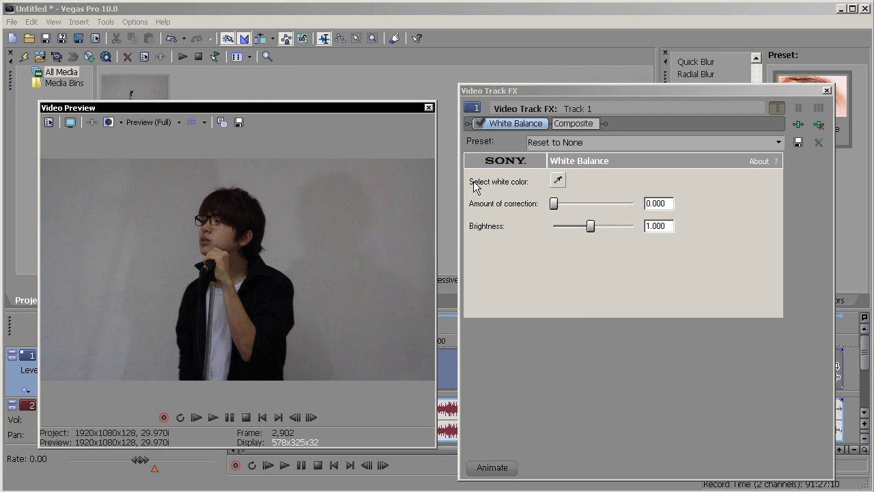
- Sample the grey wall with the white eyedropper, then reset White Balance to its defaults
left_click(554, 183)
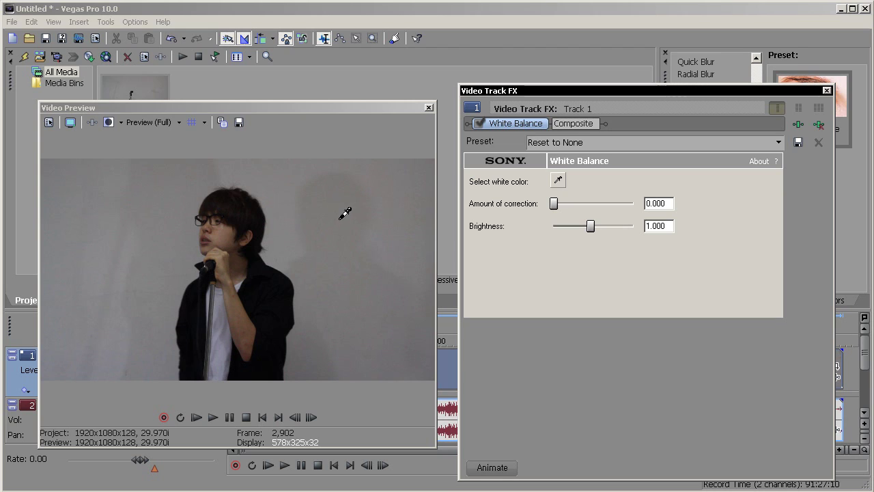
left_click(280, 235)
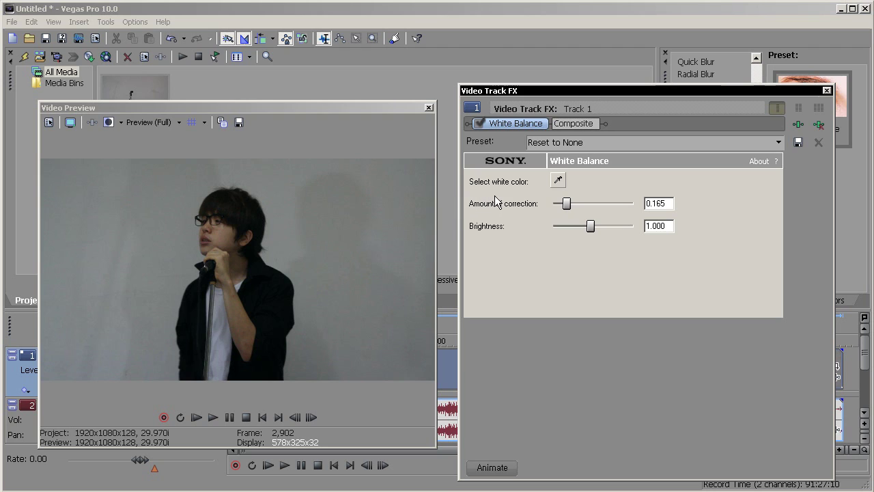
left_click(779, 142)
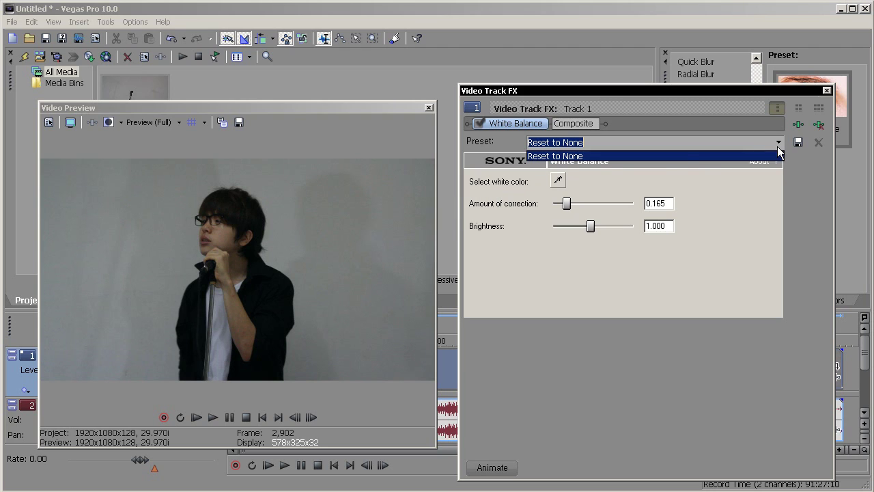
left_click(675, 154)
- Resample the wall as white for 0.117 correction, try brightness 2.000, then restore 1.000
left_click(557, 181)
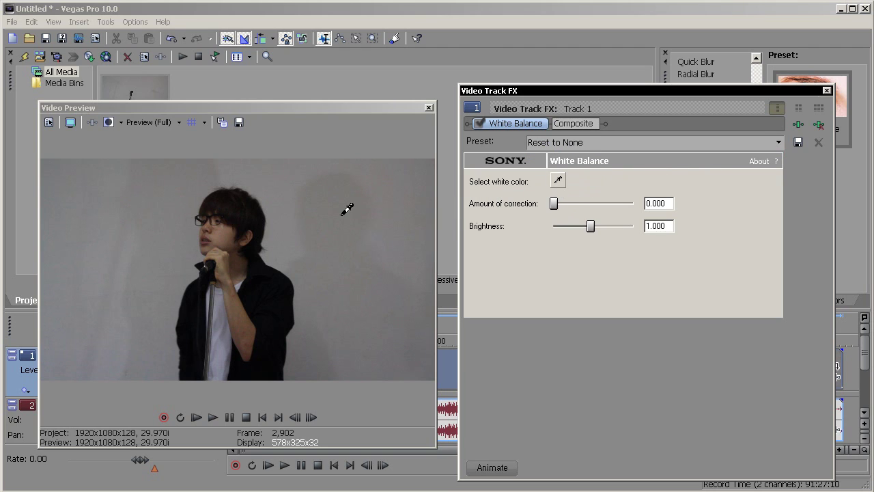
left_click(280, 239)
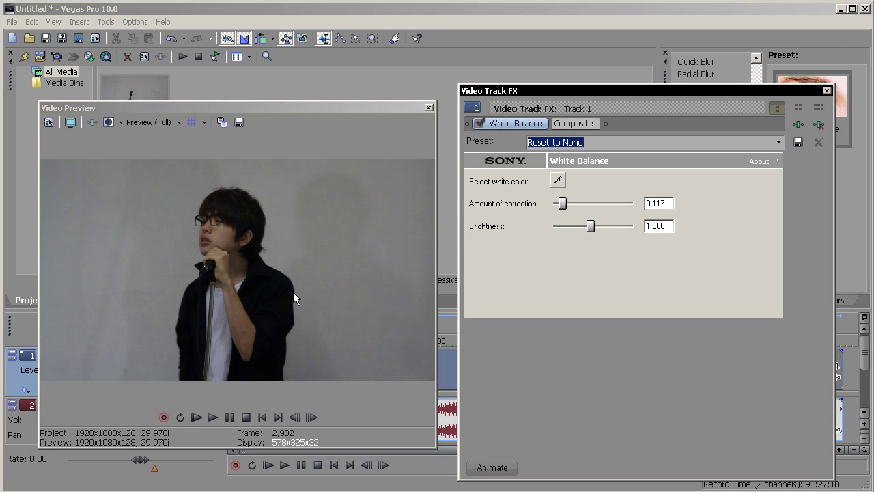
left_click_drag(590, 226, 673, 228)
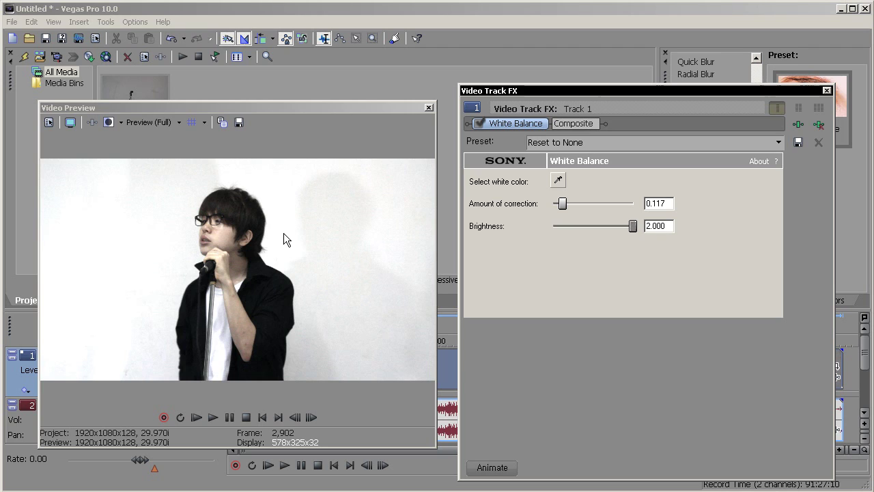
double_click(631, 227)
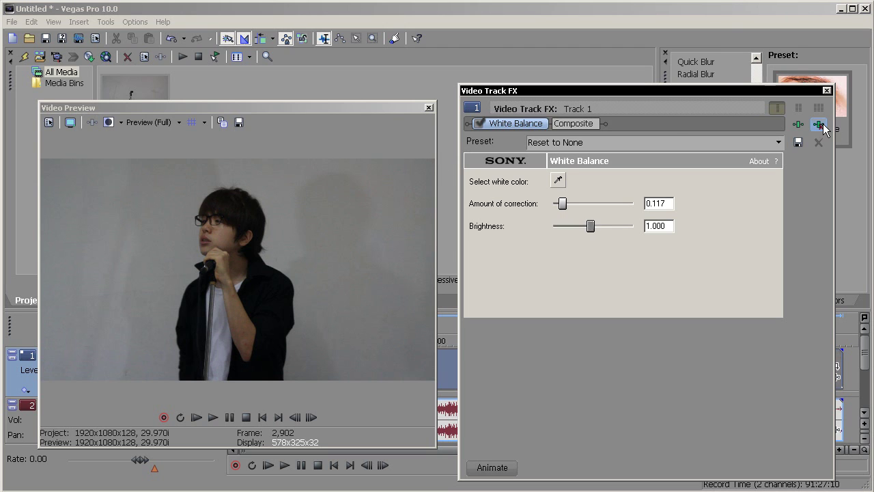
- Close the track FX window, re-dock the preview, widen the media pane and show Video Scopes
left_click(827, 90)
left_click(277, 112)
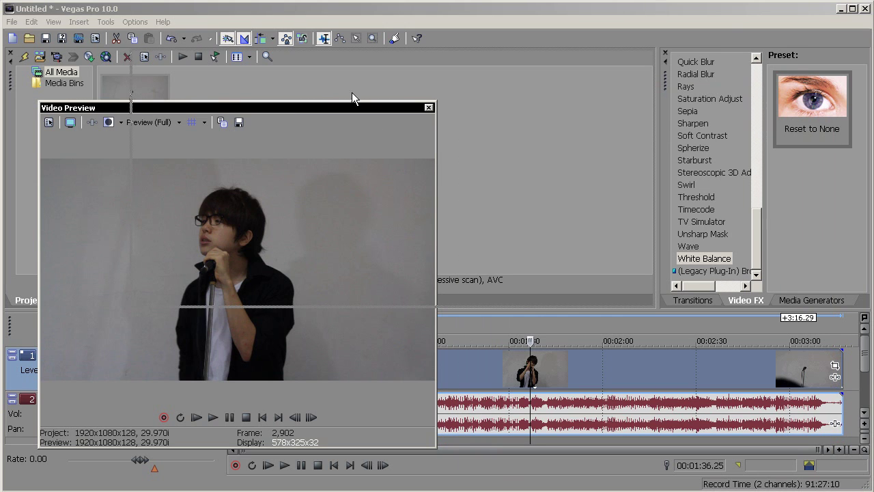
left_click_drag(379, 87, 459, 76)
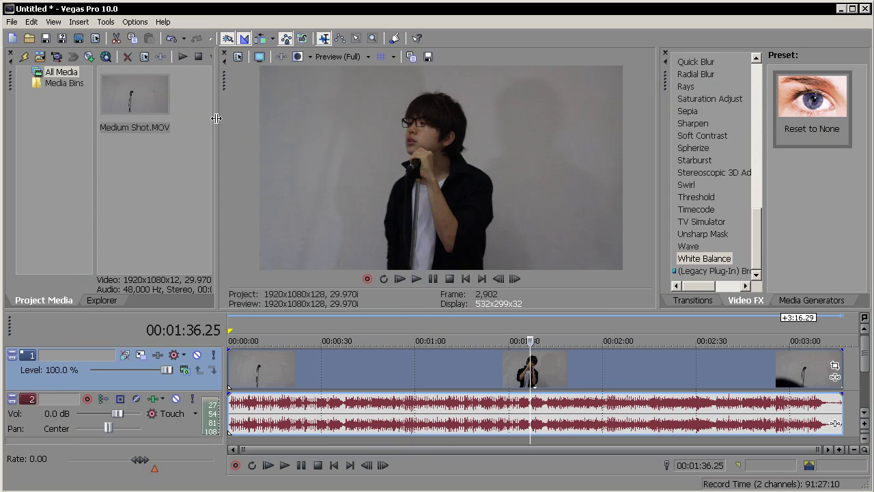
left_click_drag(217, 118, 279, 118)
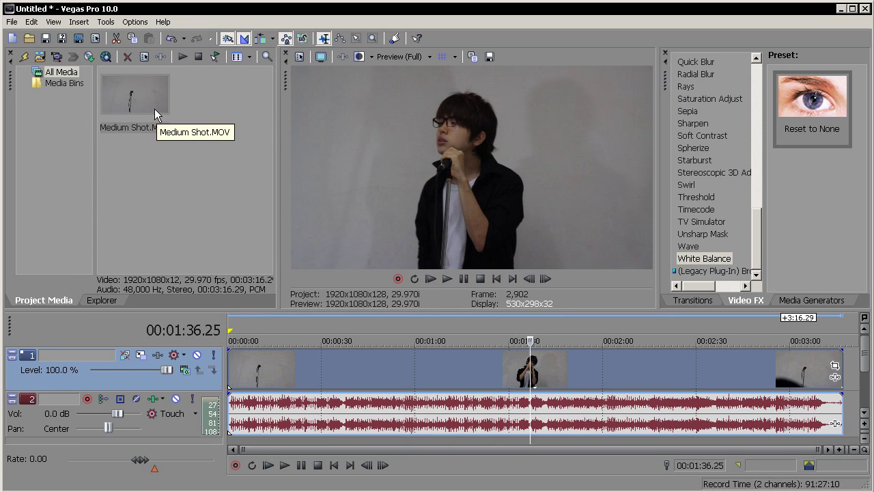
left_click(54, 23)
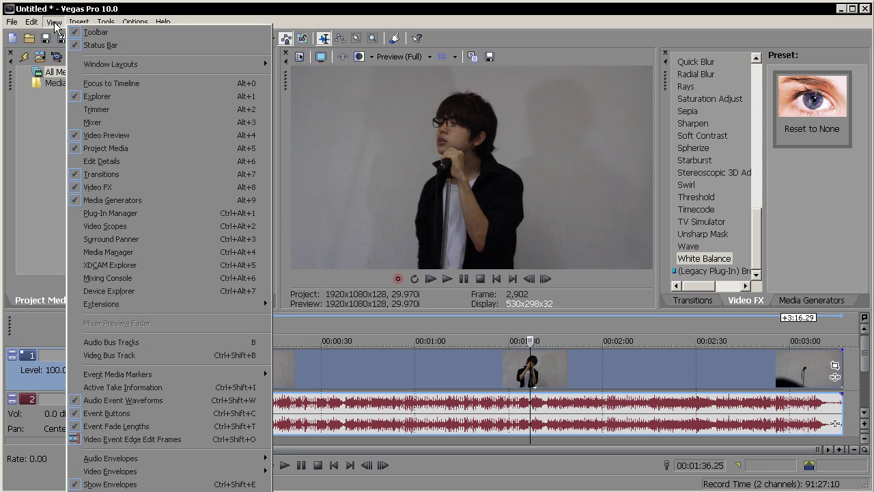
left_click(142, 225)
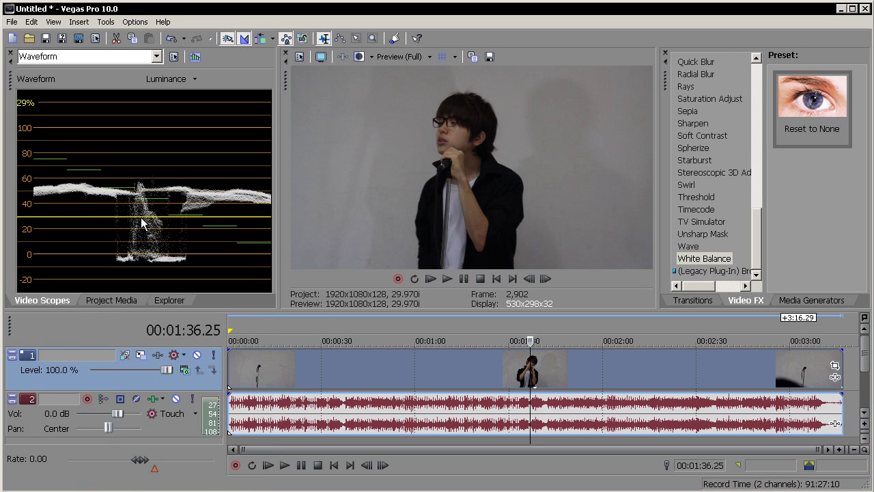
- Set the Video Scopes to All, showing vectorscope, waveform, histogram and RGB parade
left_click(157, 57)
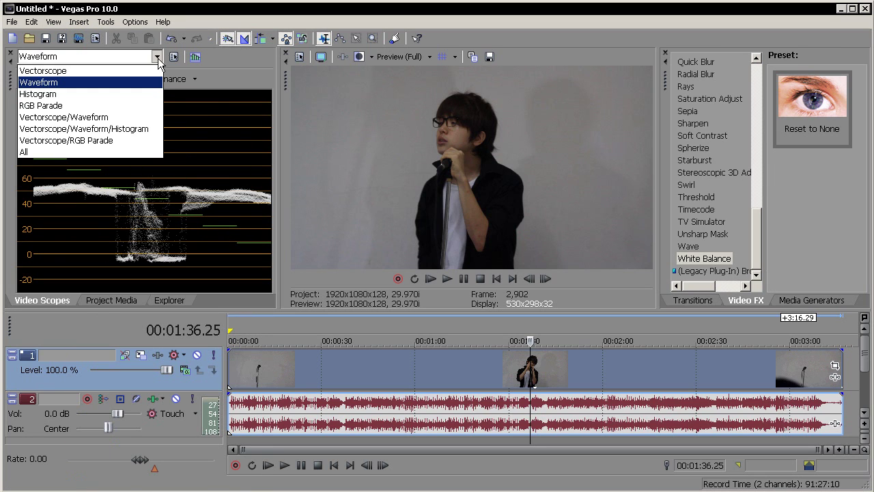
left_click(129, 152)
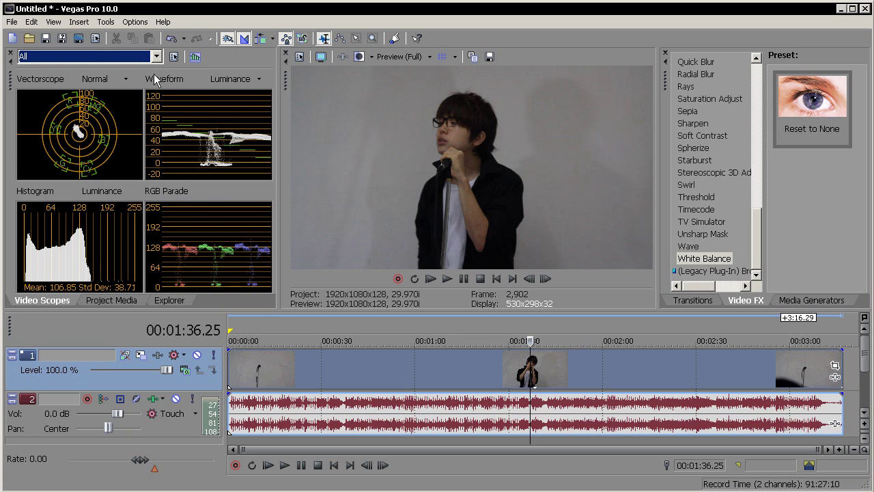
- Switch the scopes to RGB Parade only and scroll the Video FX list toward Levels
left_click(157, 56)
left_click(112, 106)
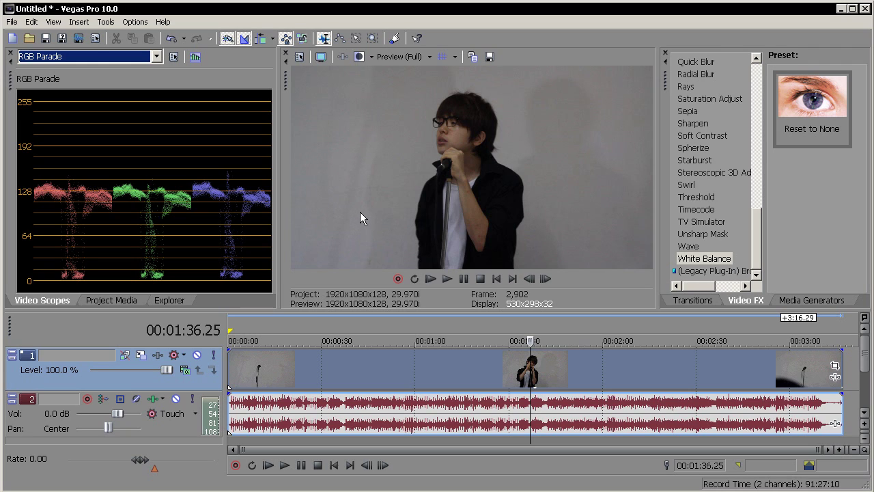
left_click_drag(756, 251, 733, 126)
- Apply the Levels 'Reset to None' preset to video track 1, opening its default settings
left_click(699, 97)
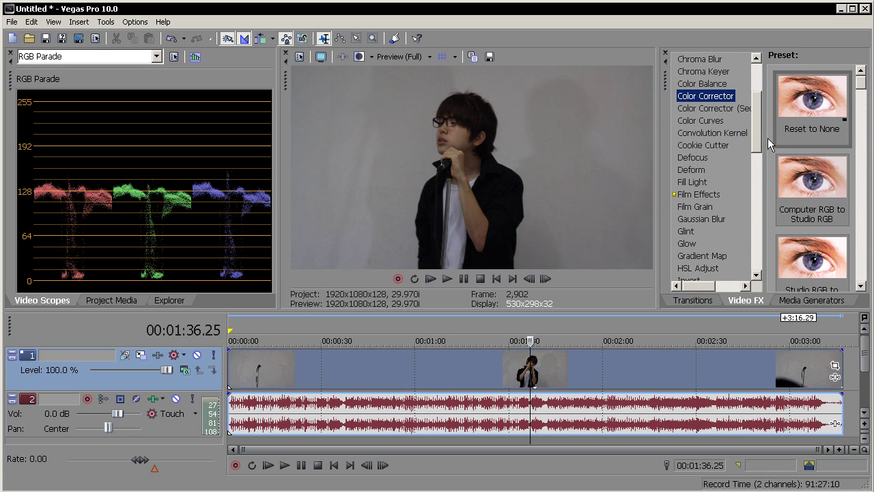
left_click_drag(755, 138, 723, 165)
left_click(678, 172)
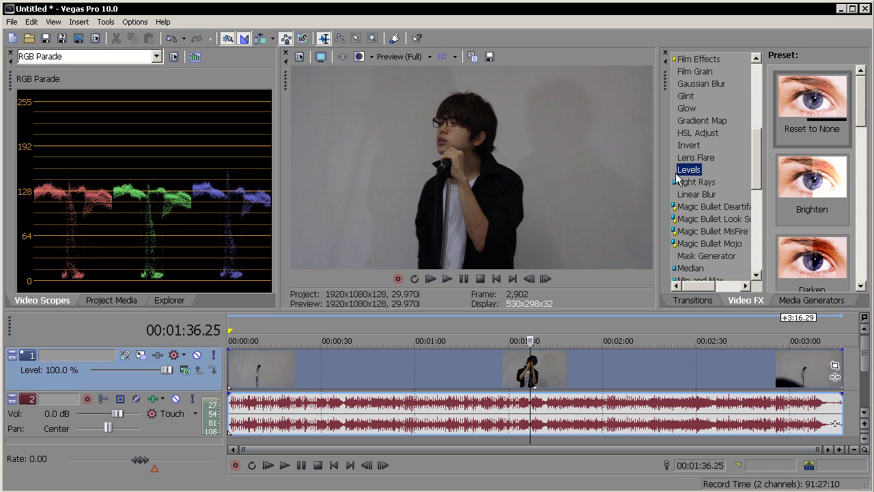
left_click_drag(812, 103, 94, 358)
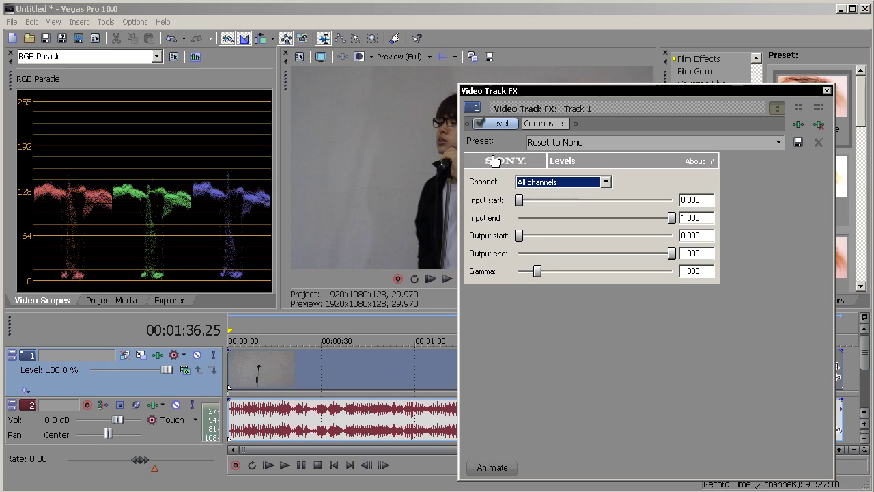
- Set the first Levels effect to the Red channel with Input end lowered to 0.977
left_click(560, 182)
left_click(556, 194)
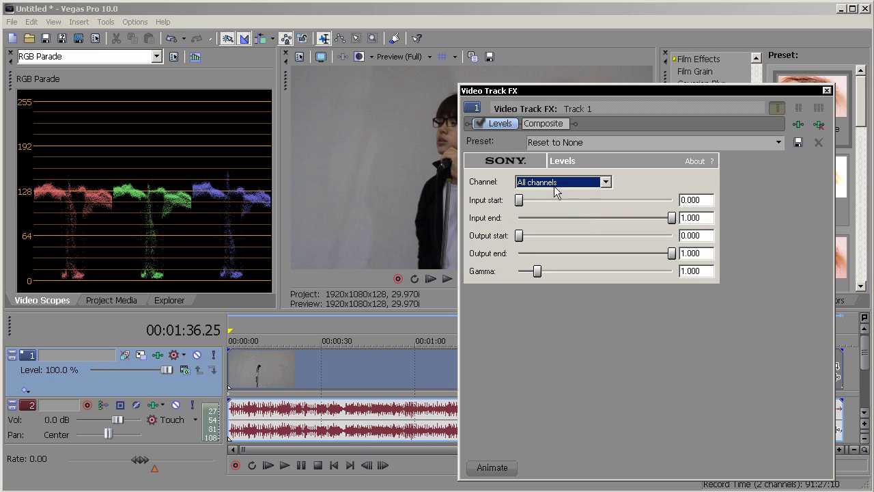
left_click(554, 184)
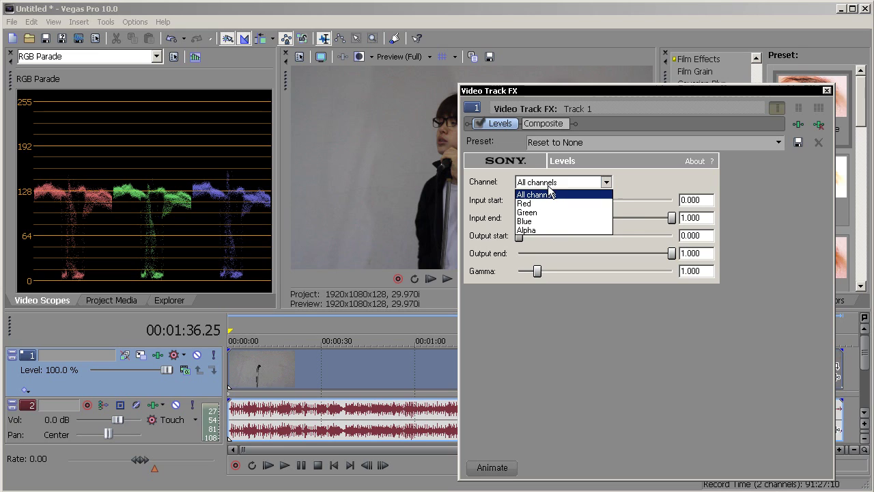
left_click(556, 204)
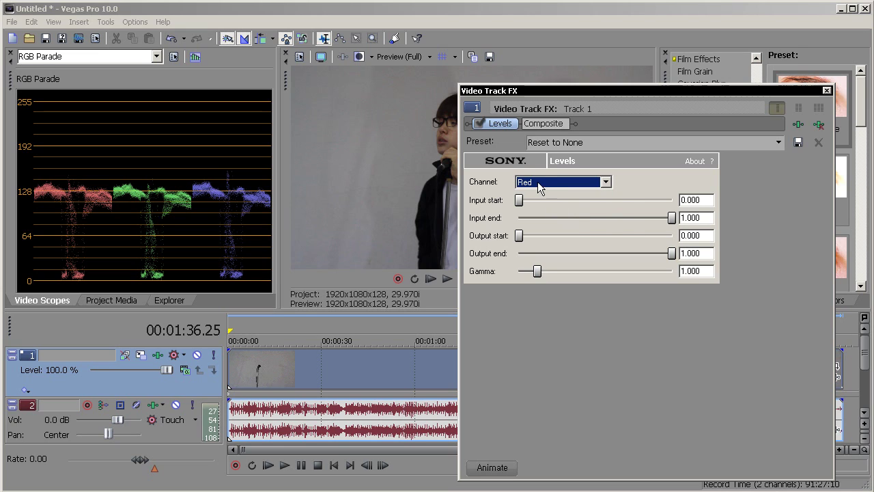
left_click(538, 186)
left_click(540, 187)
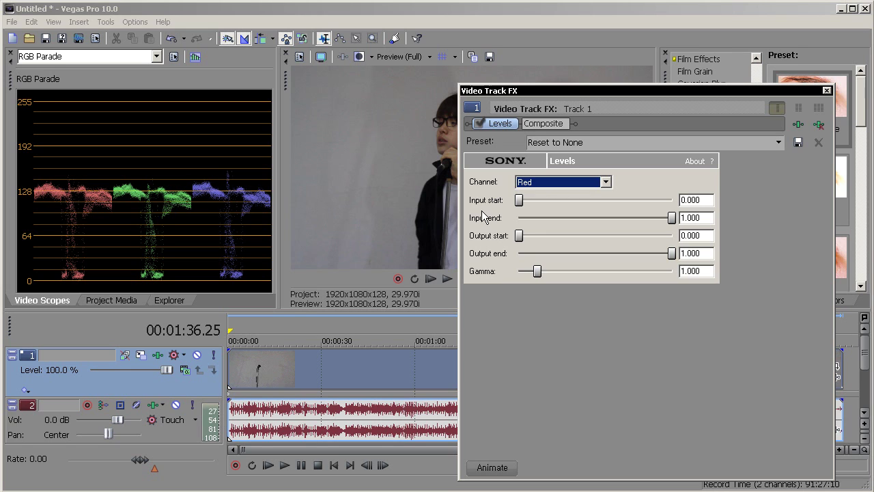
left_click(672, 218)
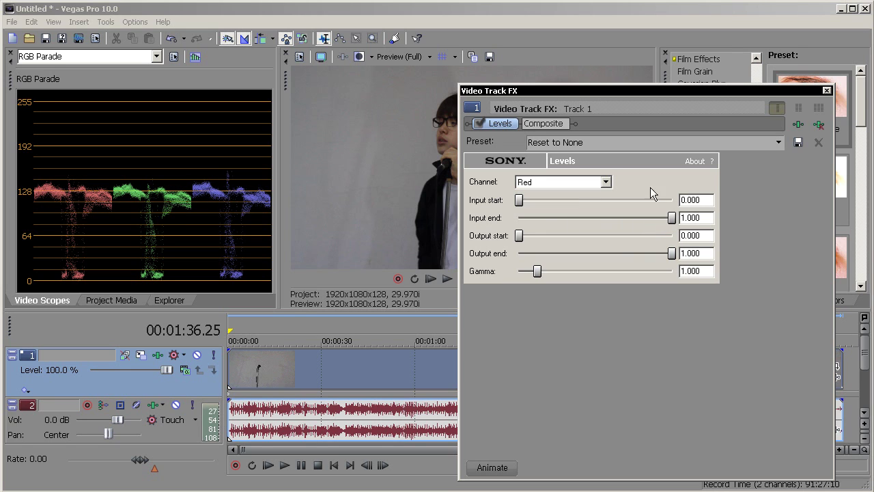
left_click_drag(673, 220, 672, 222)
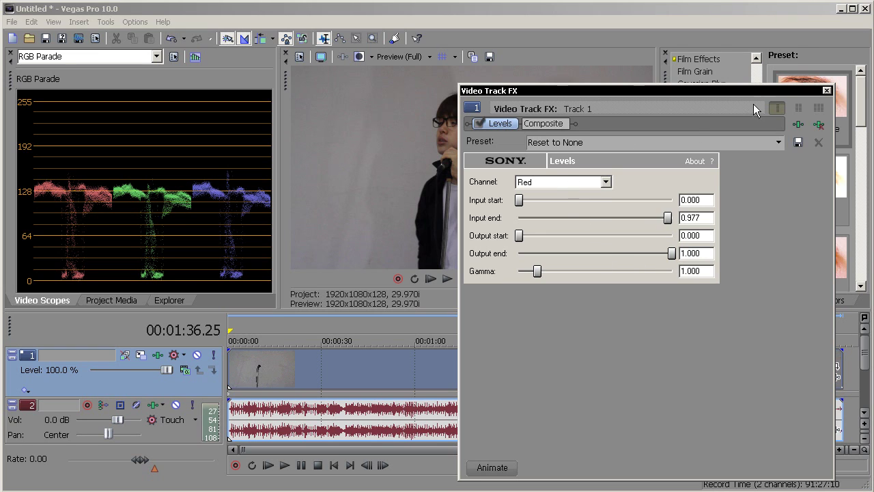
left_click(842, 106)
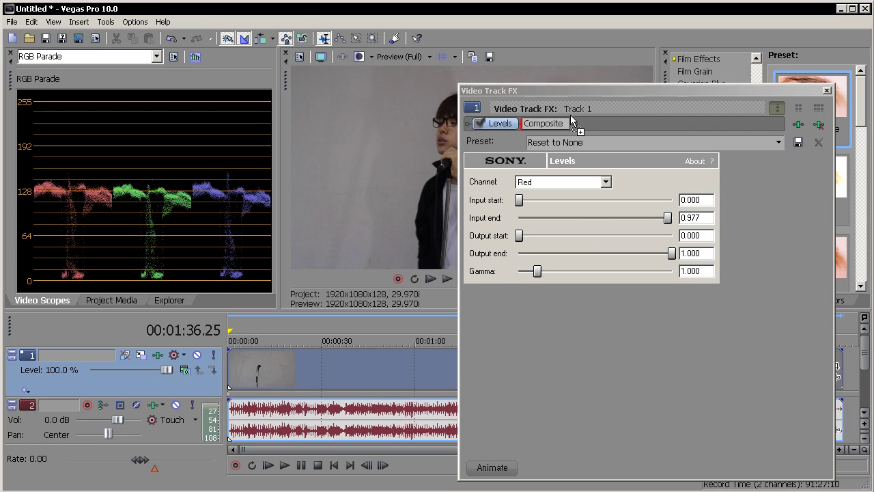
- Add a second Levels set to Green with Input end 0.977, then recheck the red Levels
left_click_drag(572, 122, 533, 124)
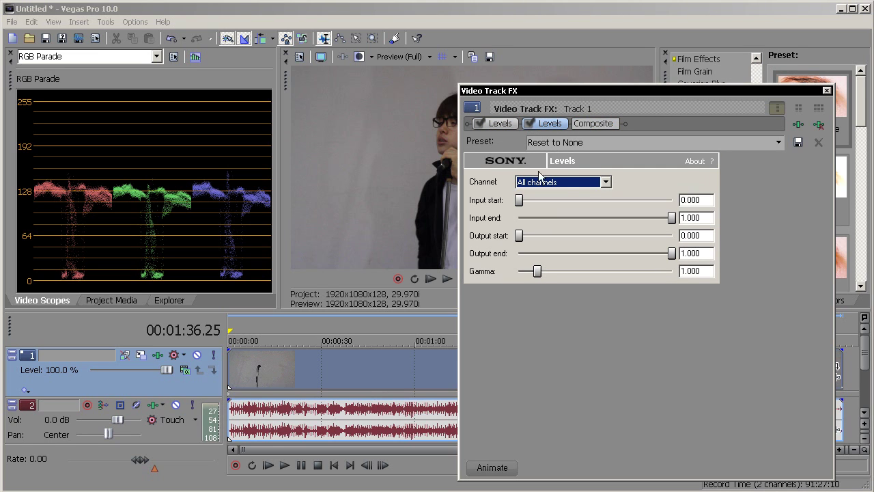
left_click(564, 182)
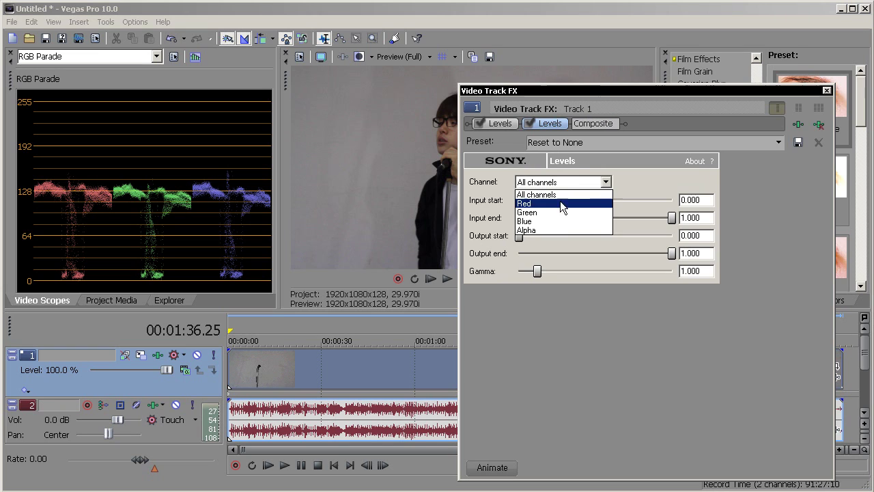
left_click(563, 211)
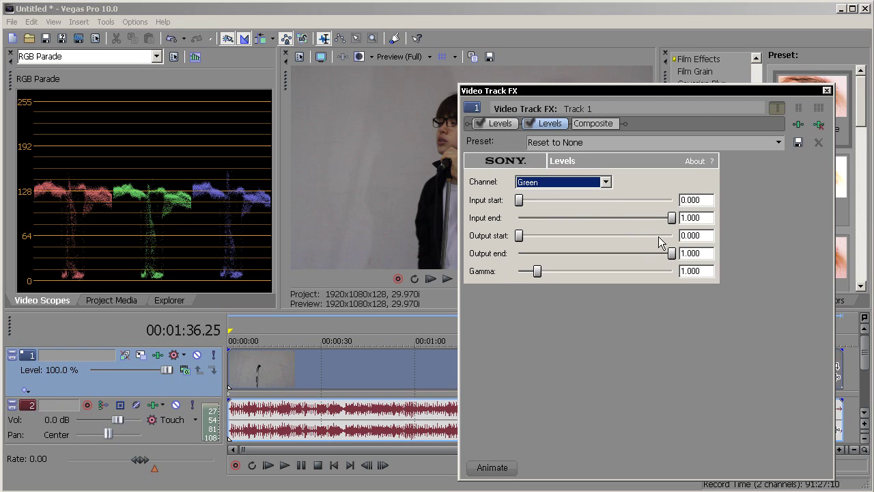
left_click_drag(672, 218, 669, 220)
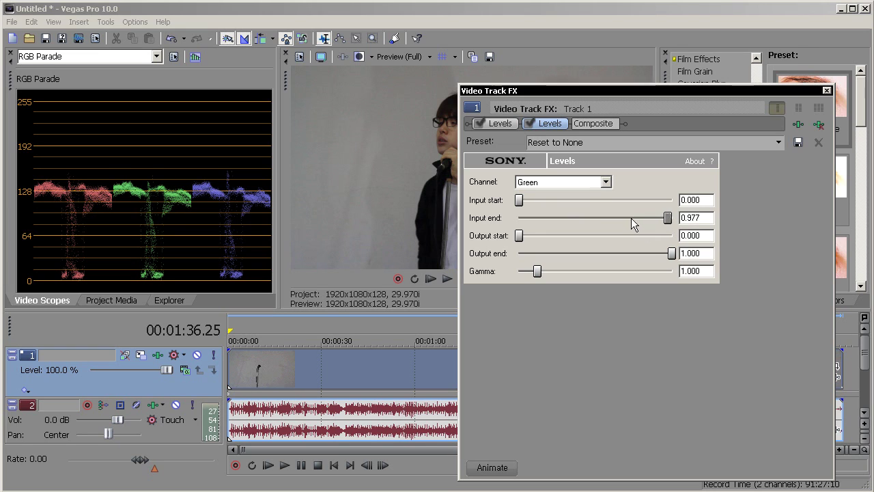
left_click(499, 123)
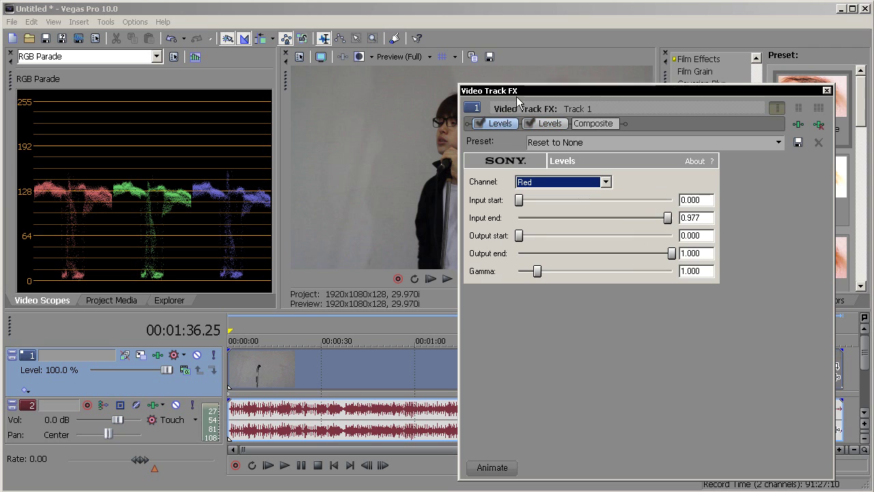
left_click_drag(280, 87, 52, 122)
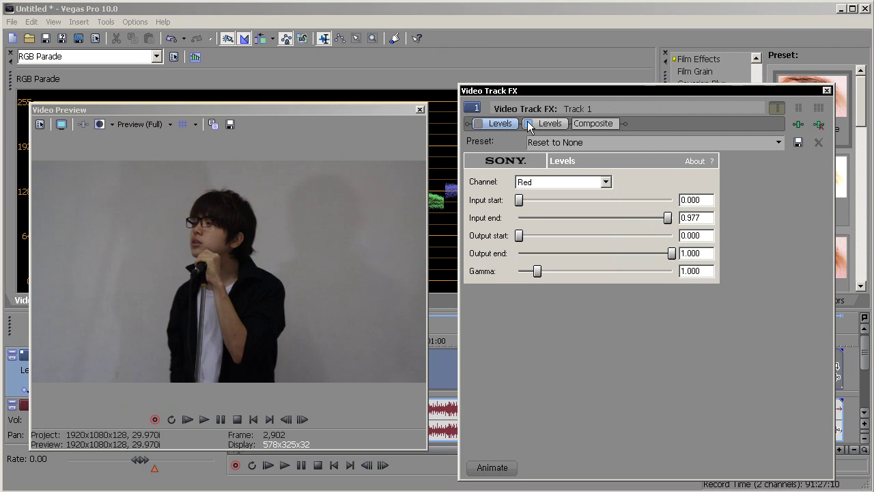
left_click_drag(211, 111, 443, 67)
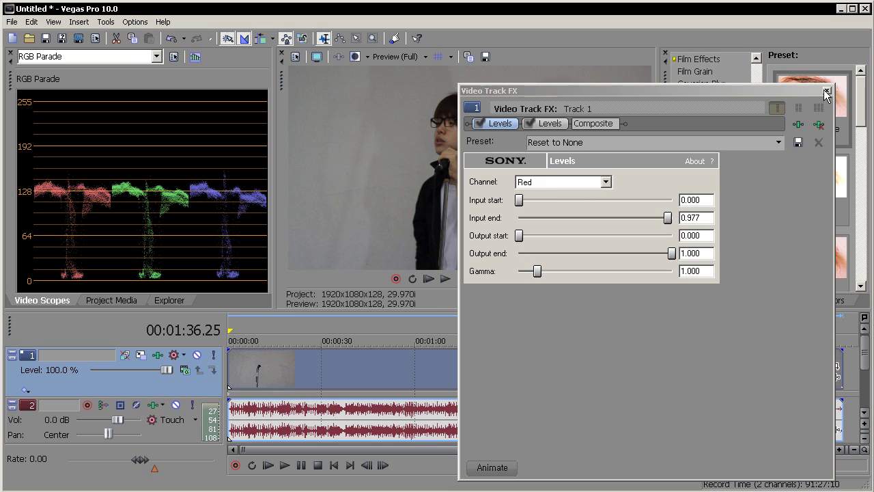
- Add a third Levels effect to track 1, placed before Composite in the chain
left_click_drag(814, 94, 671, 93)
left_click_drag(832, 118, 454, 131)
left_click_drag(478, 95, 599, 90)
left_click_drag(292, 90, 140, 68)
- Switch scopes to Waveform and set the third Levels to all channels, Input end 0.901, Gamma 1.137
left_click(156, 58)
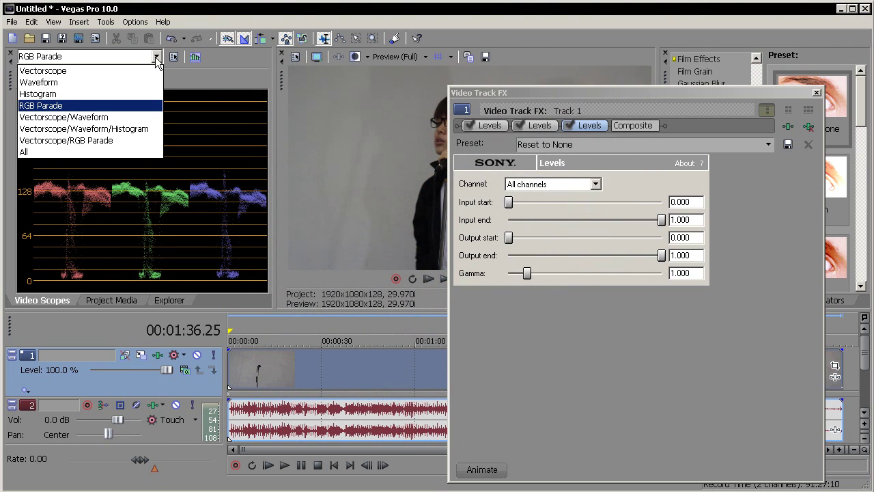
left_click(126, 82)
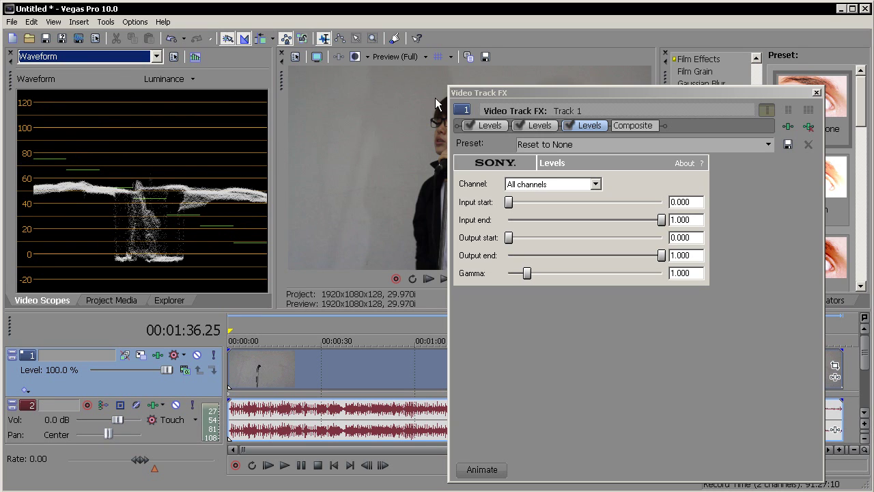
left_click(553, 184)
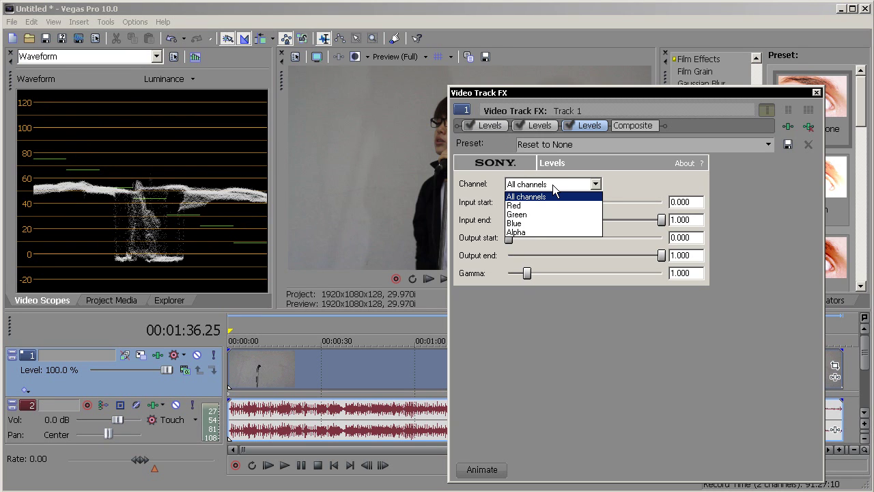
left_click(553, 190)
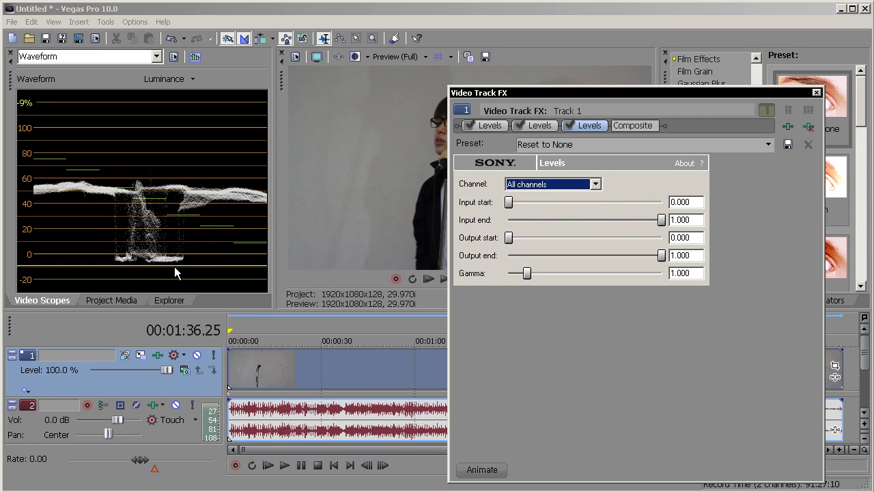
left_click_drag(660, 219, 649, 220)
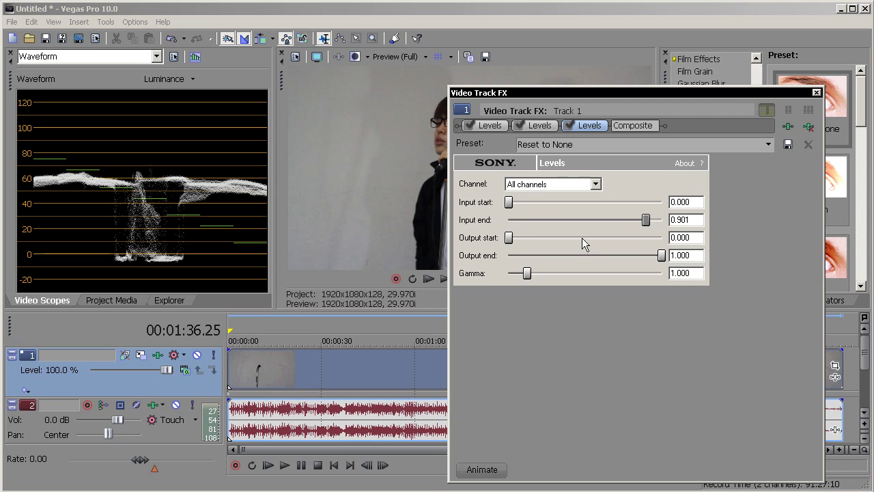
left_click_drag(527, 274, 534, 280)
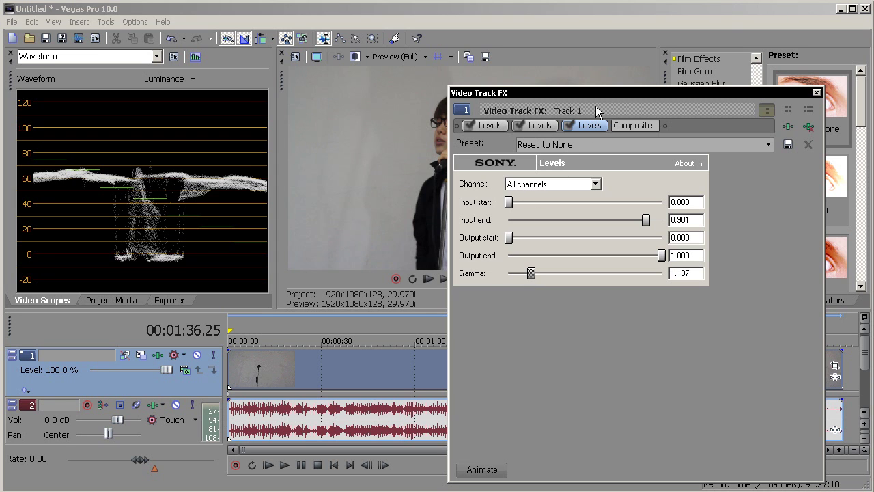
- Compare the original and corrected image in the floating preview using Split-Screen View
left_click_drag(281, 76, 71, 139)
left_click(132, 127)
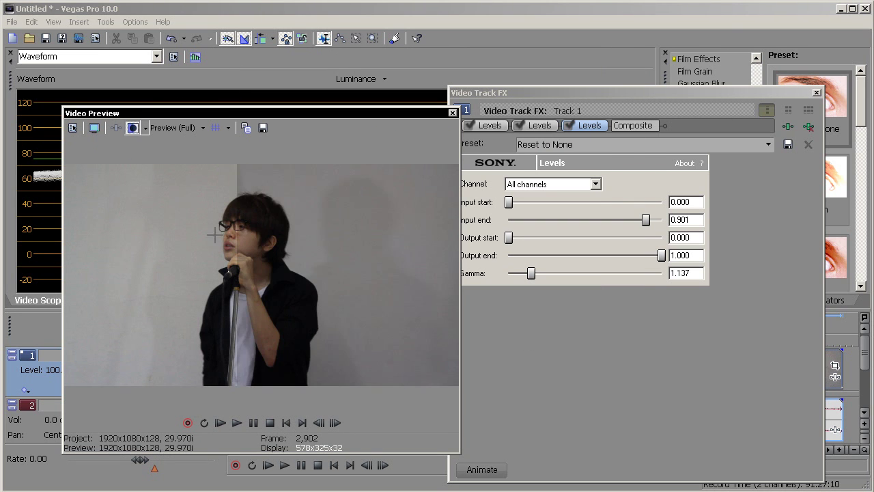
left_click_drag(284, 211, 427, 284)
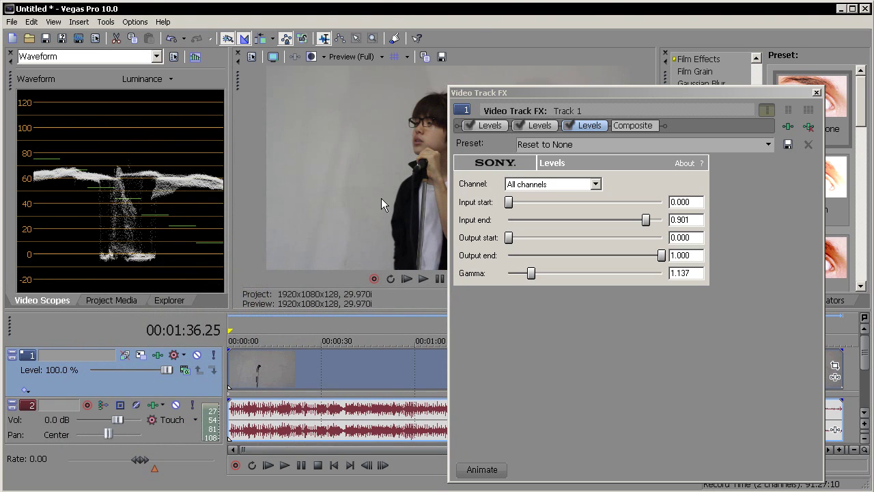
- Close the Video Track FX window, keeping the three stacked Levels effects applied
left_click(817, 93)
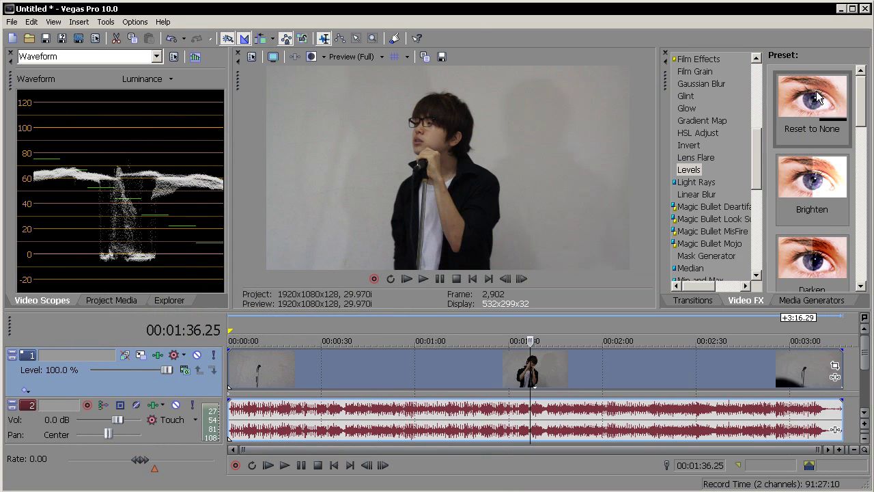